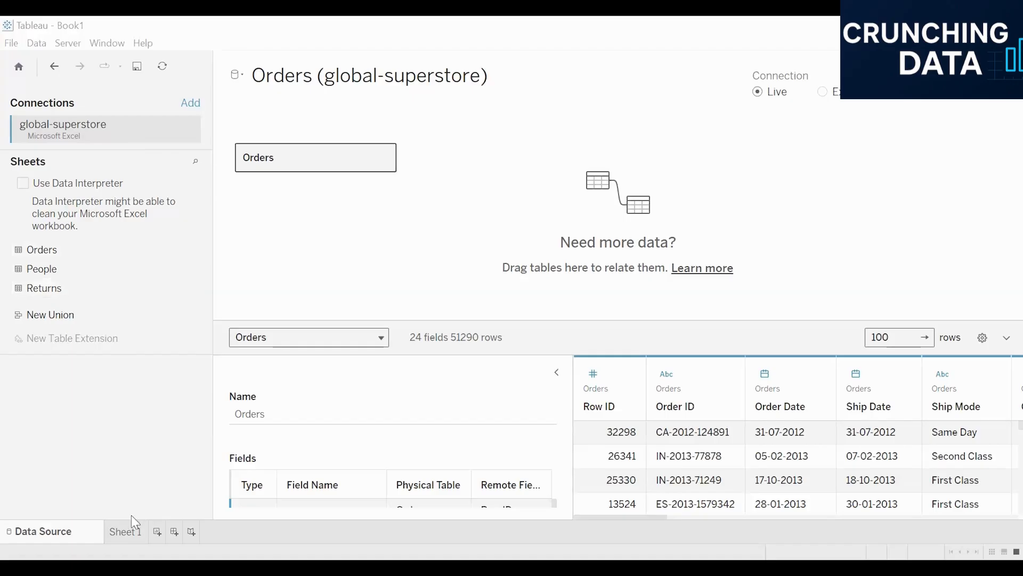
Preview the Market values and the Region values as rows on Sheet 1, and clear the rows again.
left_click(116, 531)
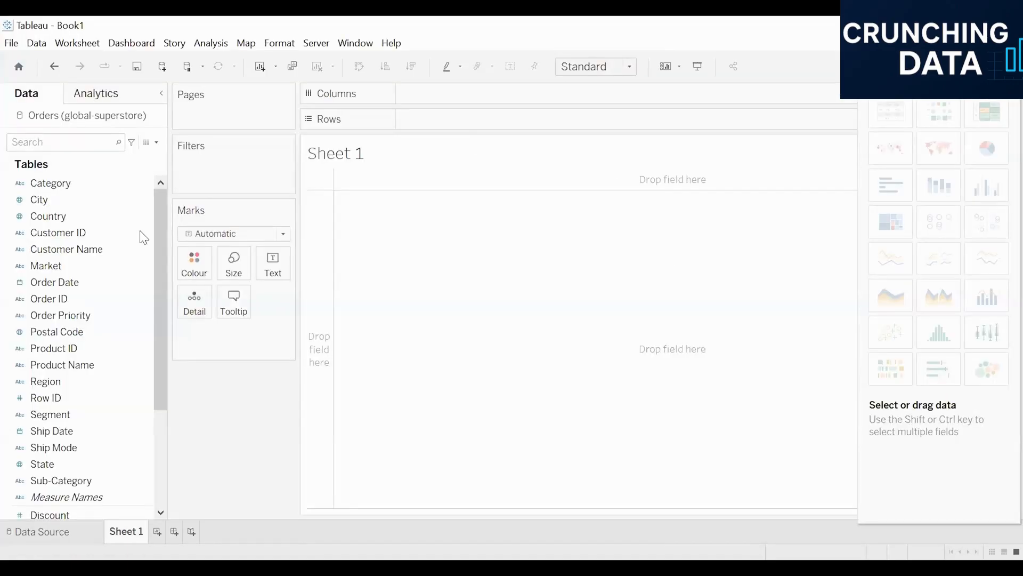
left_click_drag(155, 208, 145, 255)
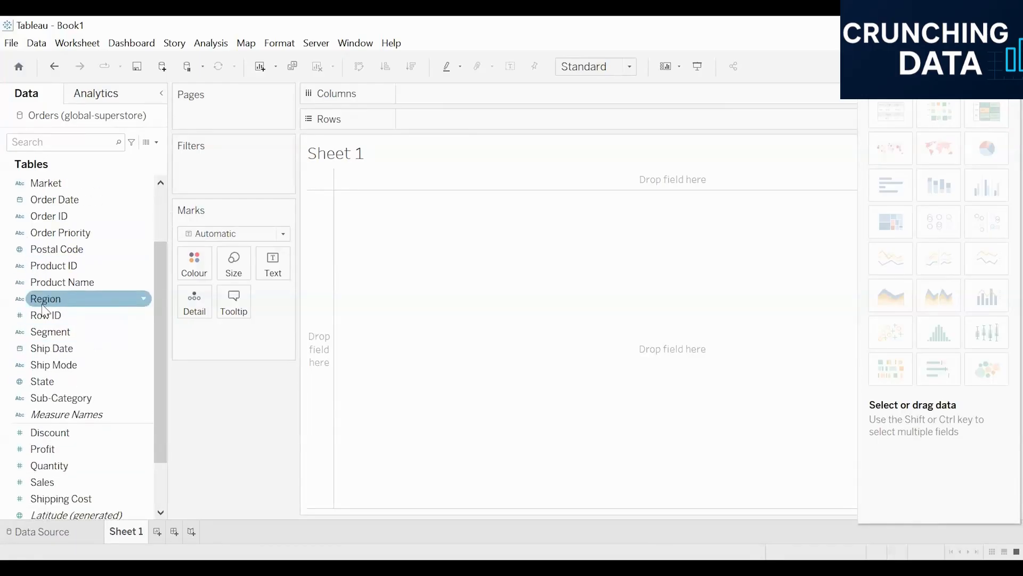
left_click(65, 182)
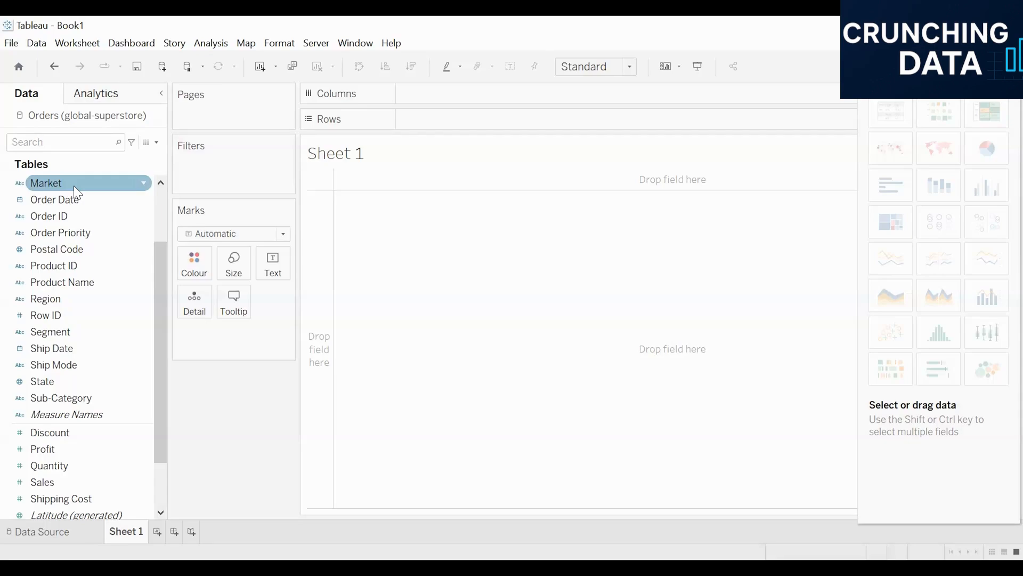
left_click(75, 187)
double_click(75, 186)
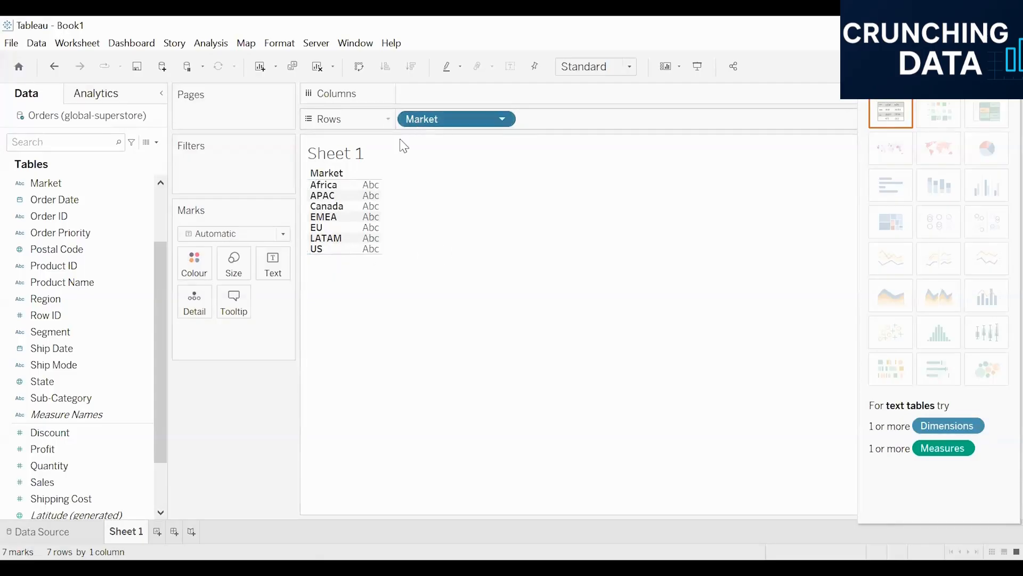
double_click(56, 301)
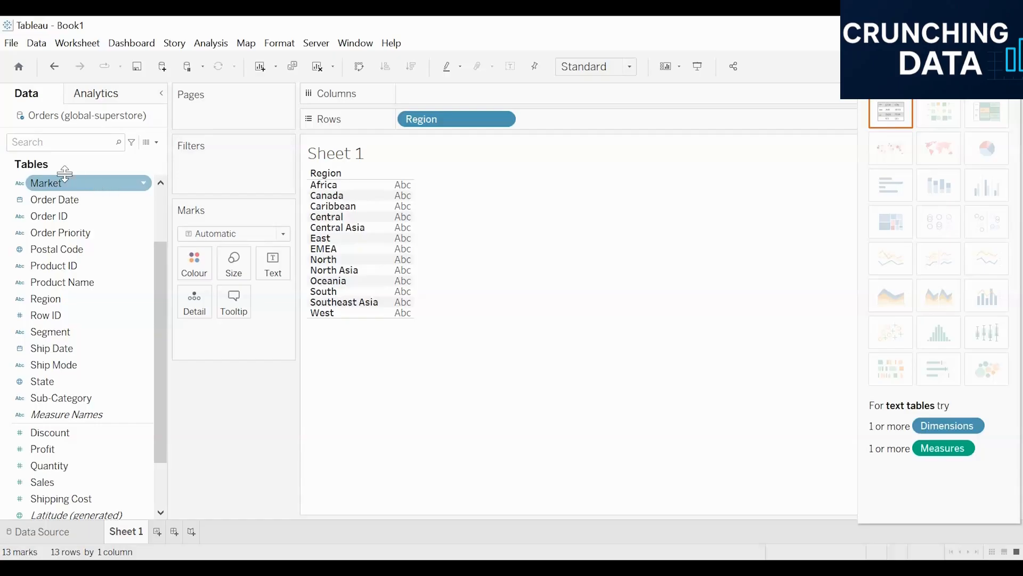
left_click_drag(445, 118, 76, 183)
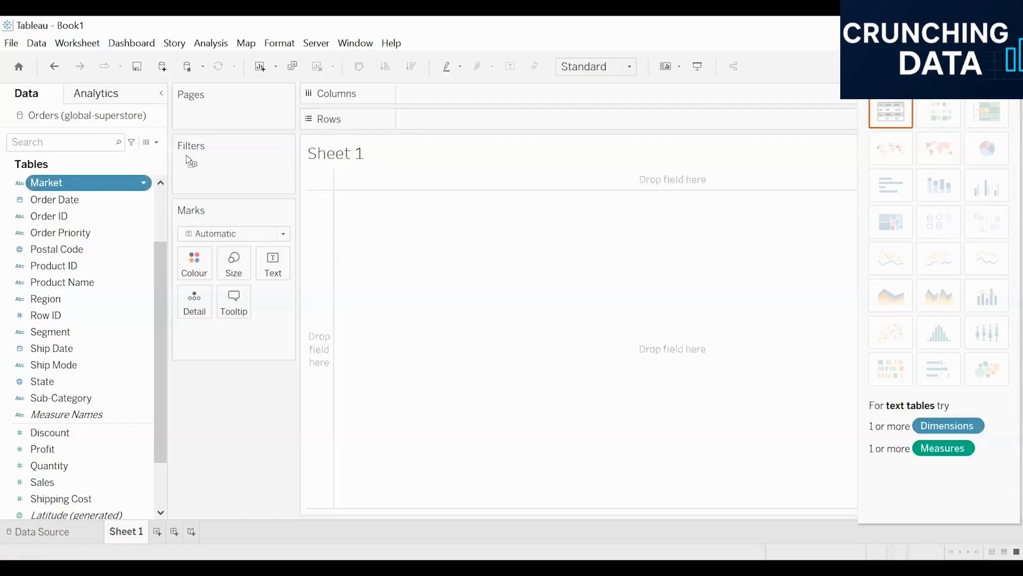
left_click_drag(199, 172, 199, 172)
left_click(379, 239)
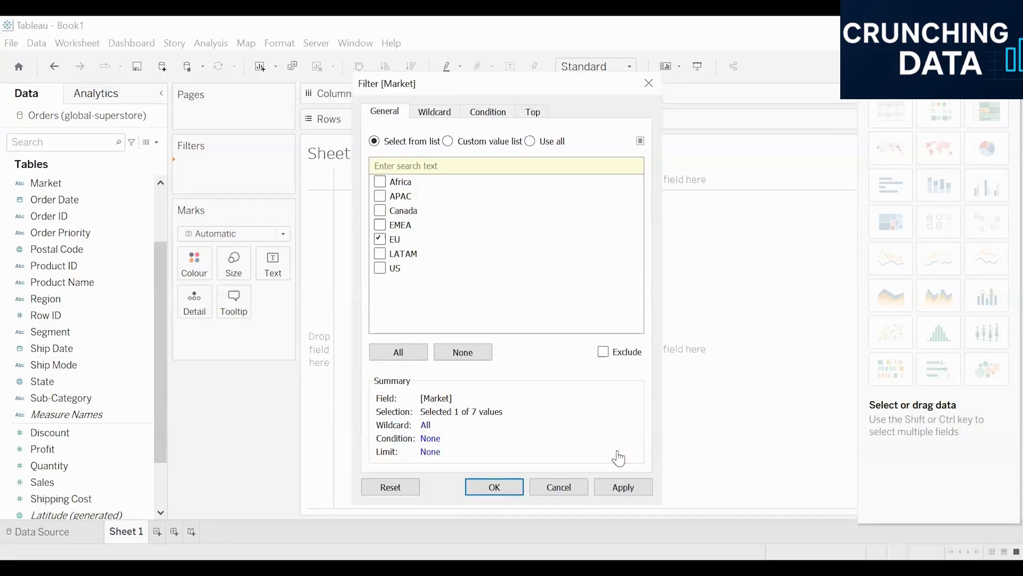
left_click(570, 482)
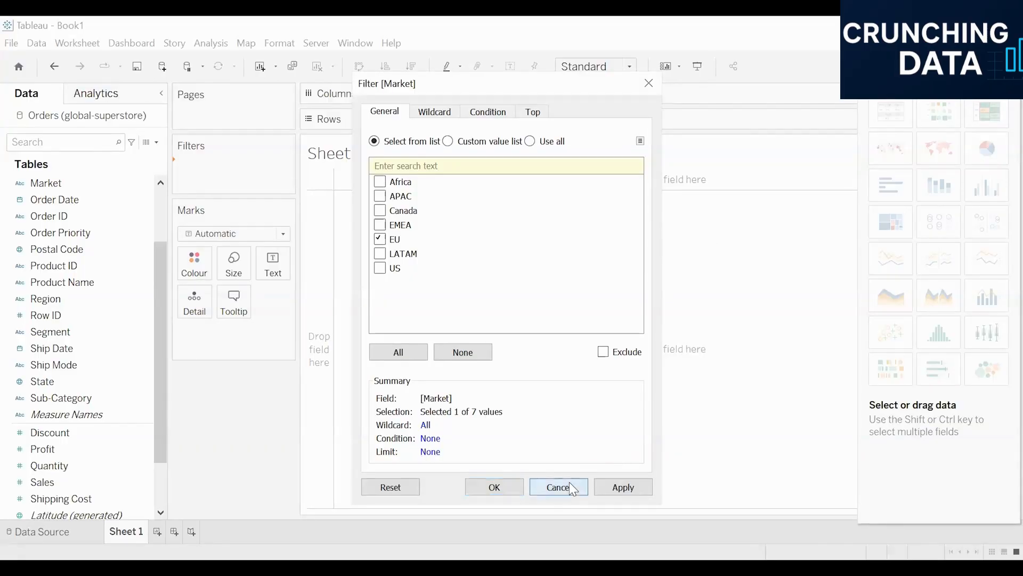
Switch the Orders data source to an extract connection and remove the existing Market filter from the extract settings.
left_click(60, 530)
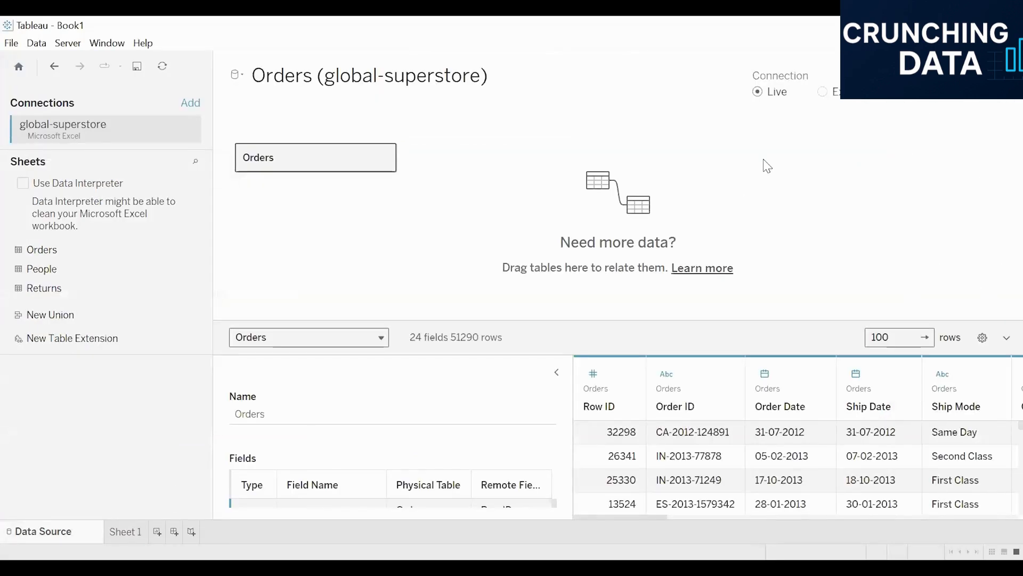
left_click(838, 92)
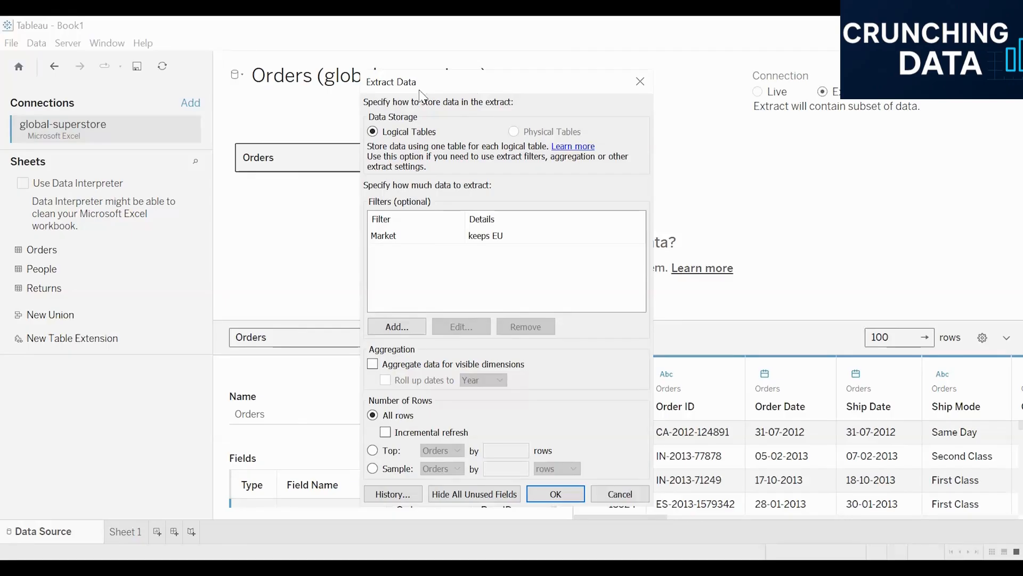
left_click_drag(443, 81, 331, 50)
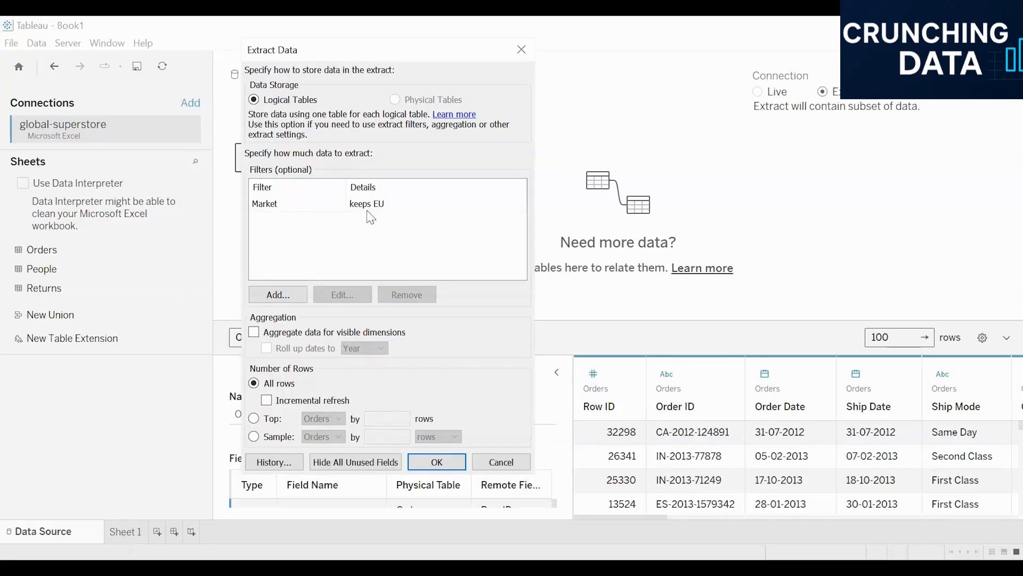
left_click(269, 210)
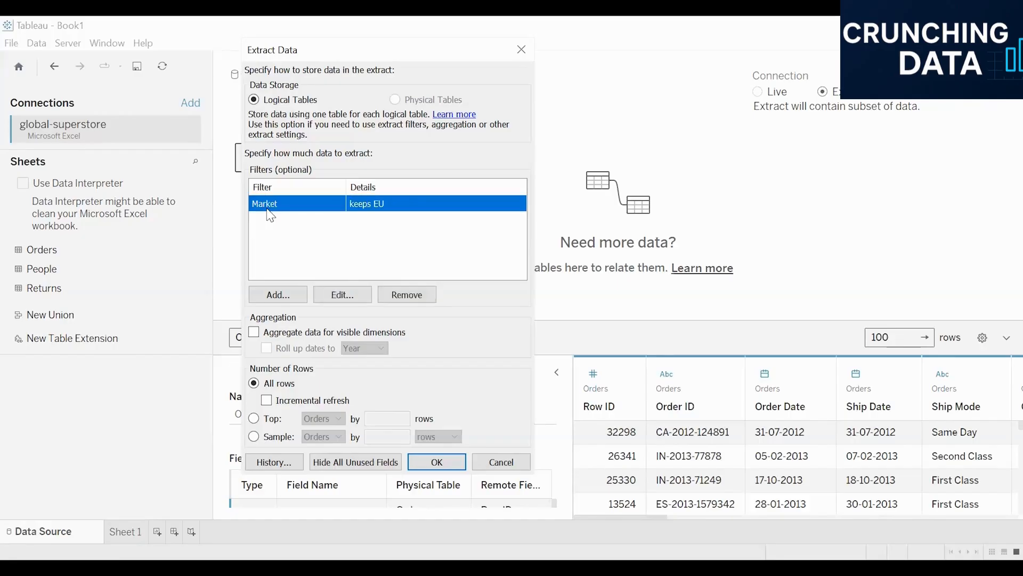
left_click(407, 295)
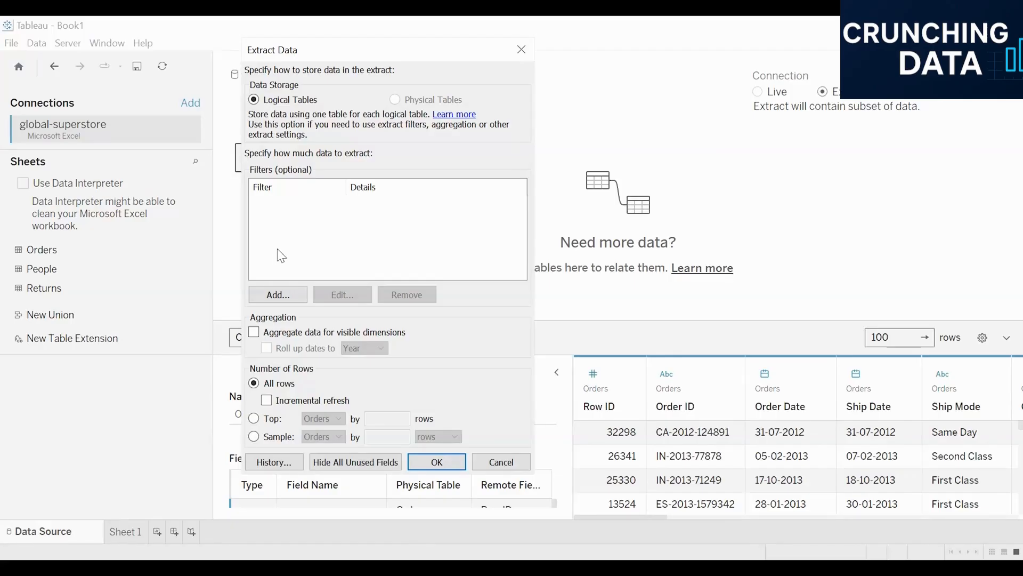
Add an extract filter on the Market field that keeps only EU, and accept the extract settings.
left_click(285, 297)
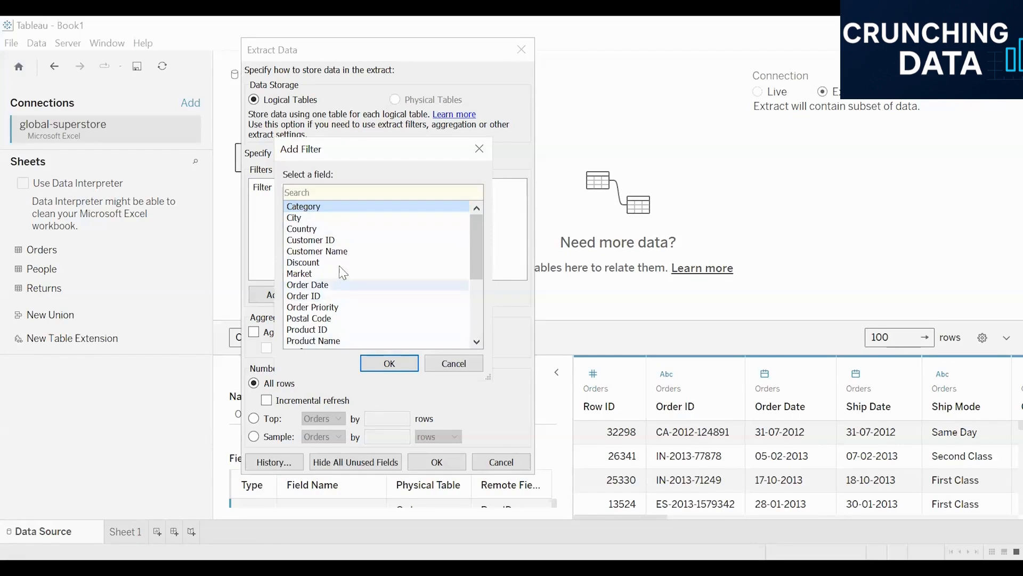
scroll(356, 281, "down", 4)
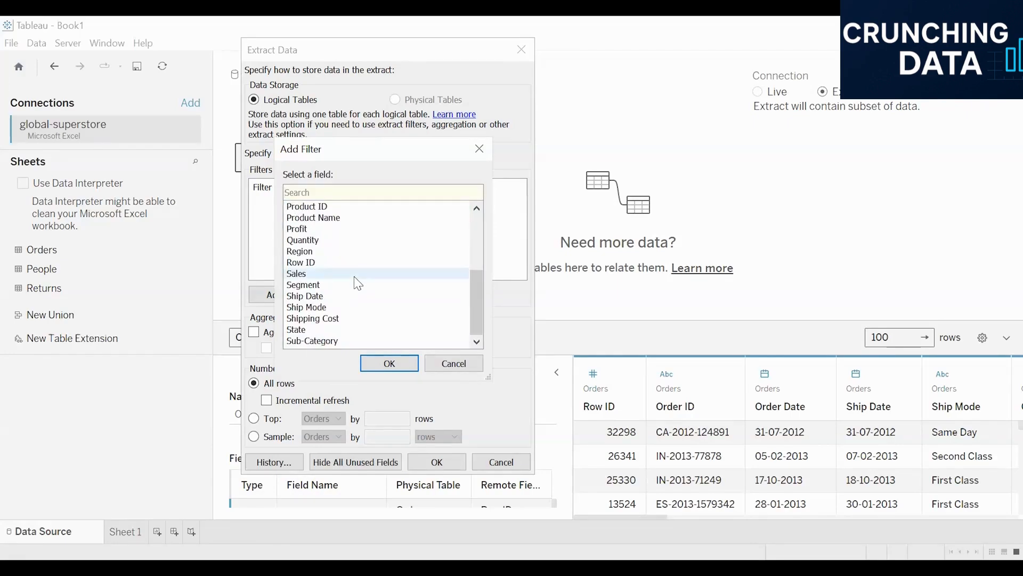
scroll(365, 277, "up", 3)
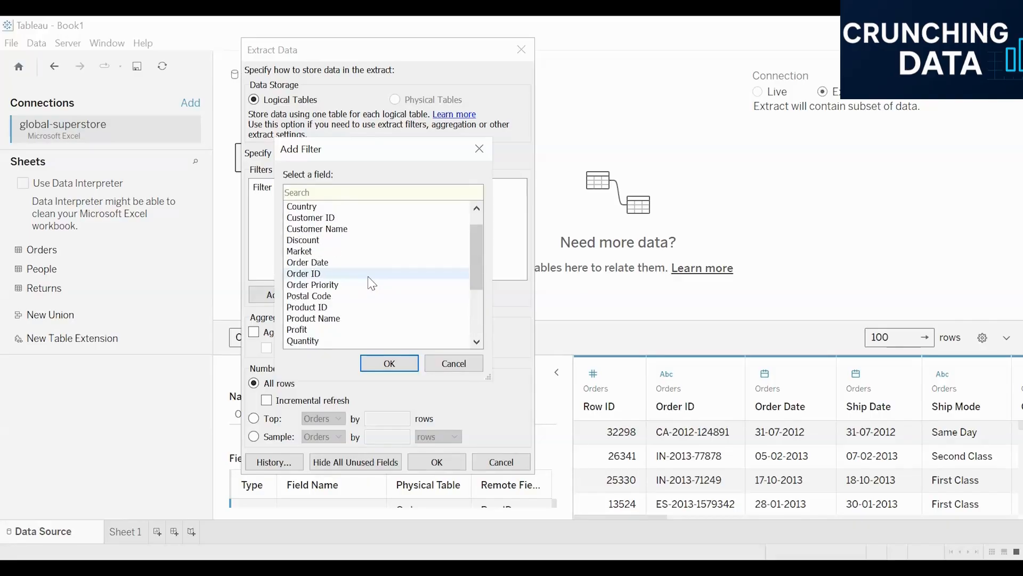
left_click(342, 251)
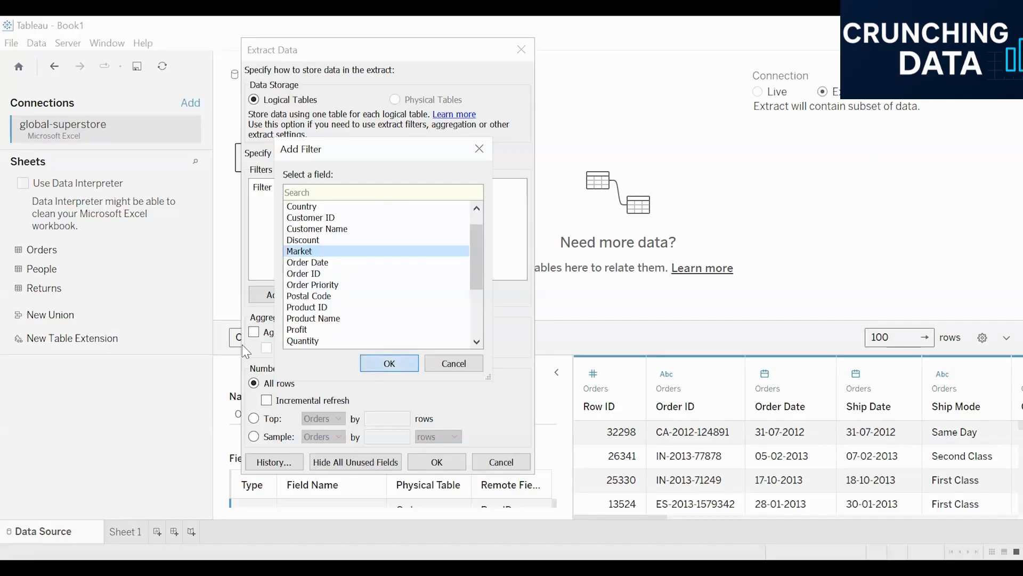
double_click(285, 251)
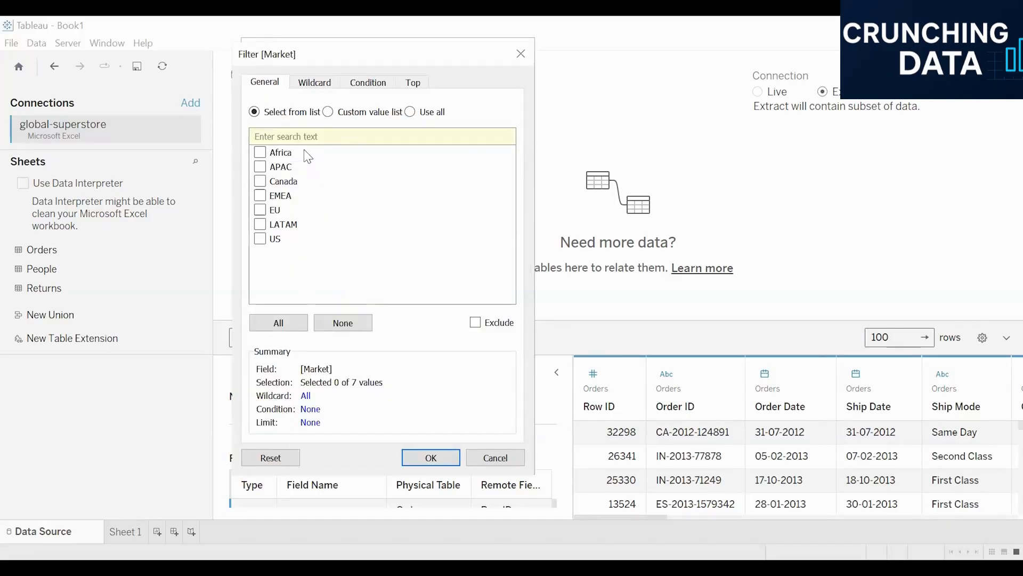
left_click(260, 212)
left_click(261, 154)
left_click(265, 154)
left_click(421, 451)
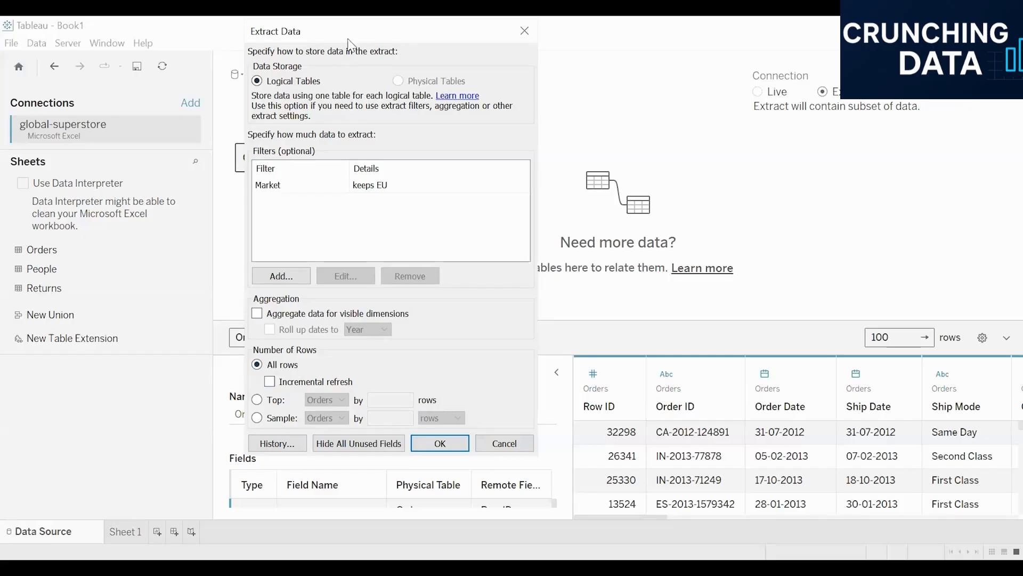
left_click_drag(347, 39, 165, 36)
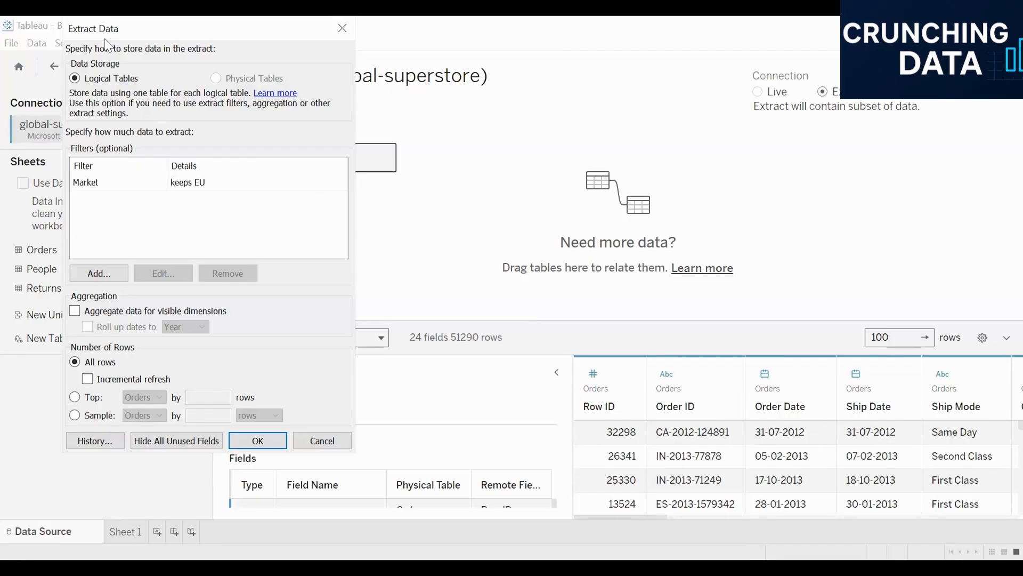
left_click_drag(105, 39, 343, 53)
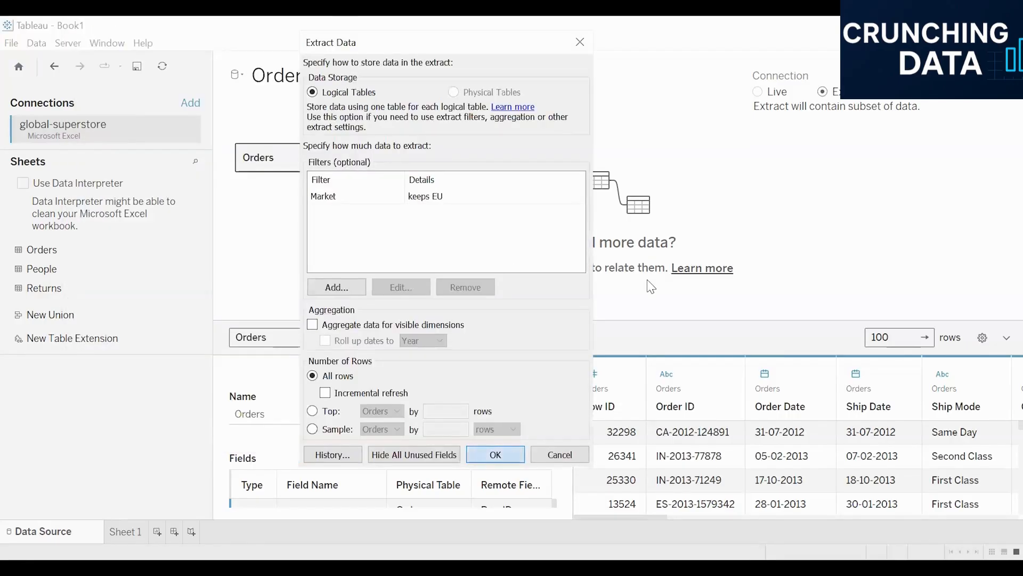
left_click(509, 450)
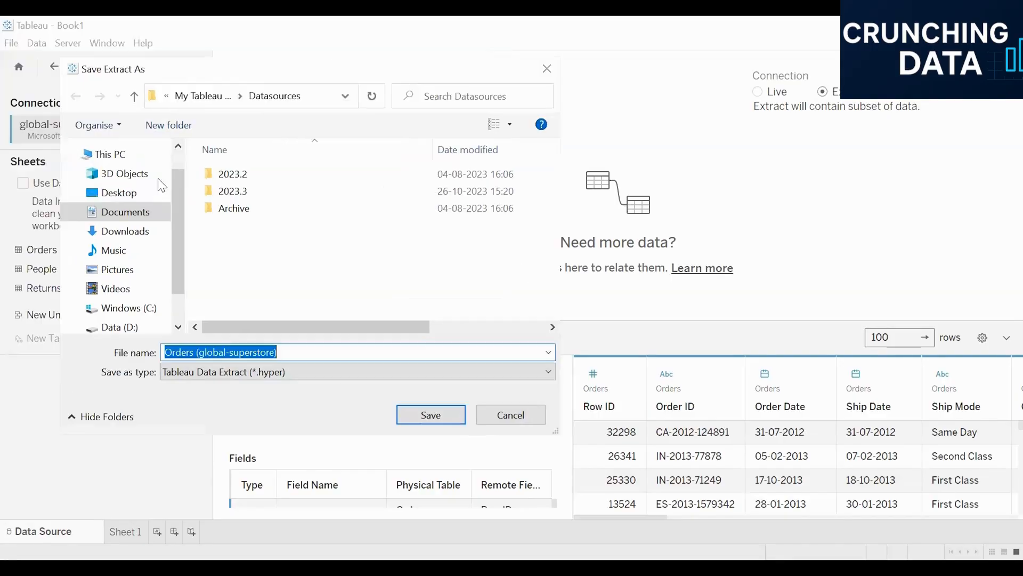
Save the extract to the Desktop as "EU market data" in Tableau Data Extract format.
left_click(115, 193)
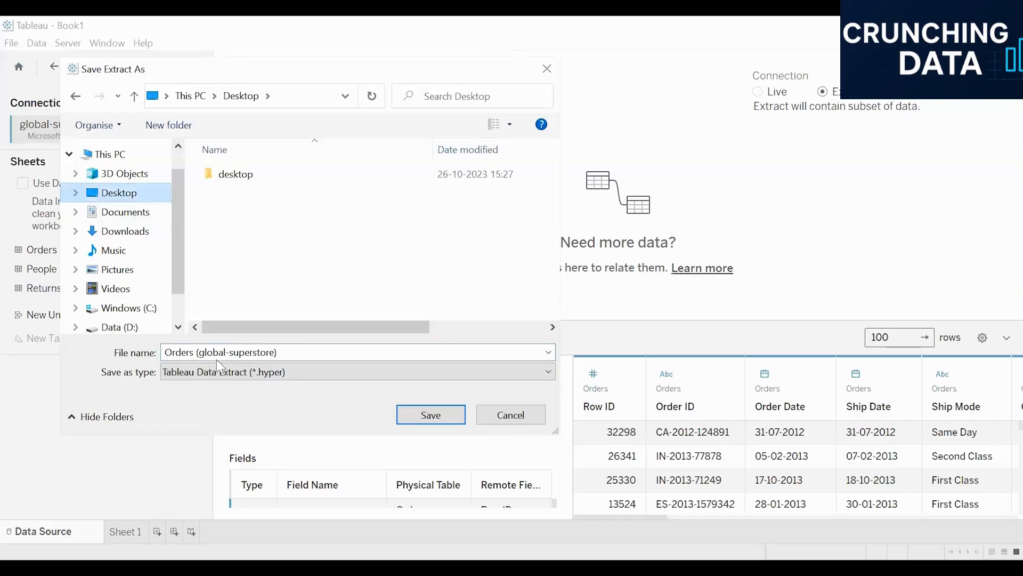
left_click(302, 353)
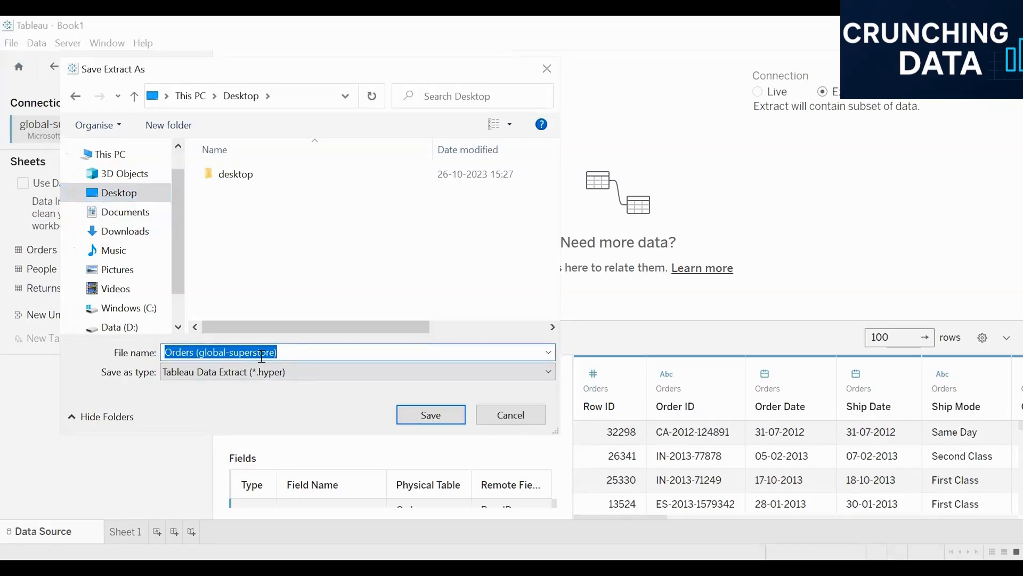
type("EWu")
key("BackSpace")
key("BackSpace")
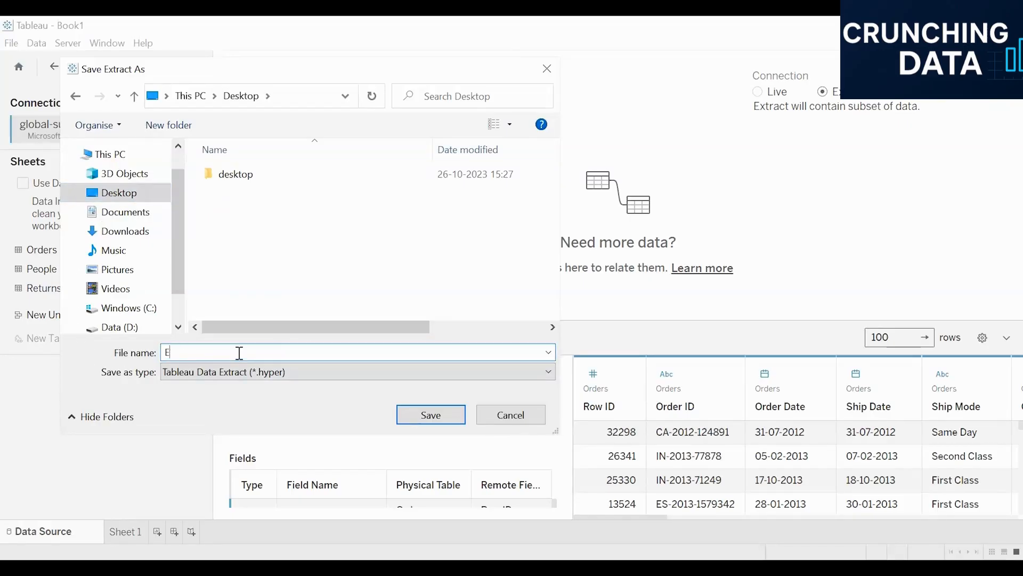
type("U market data")
left_click(444, 415)
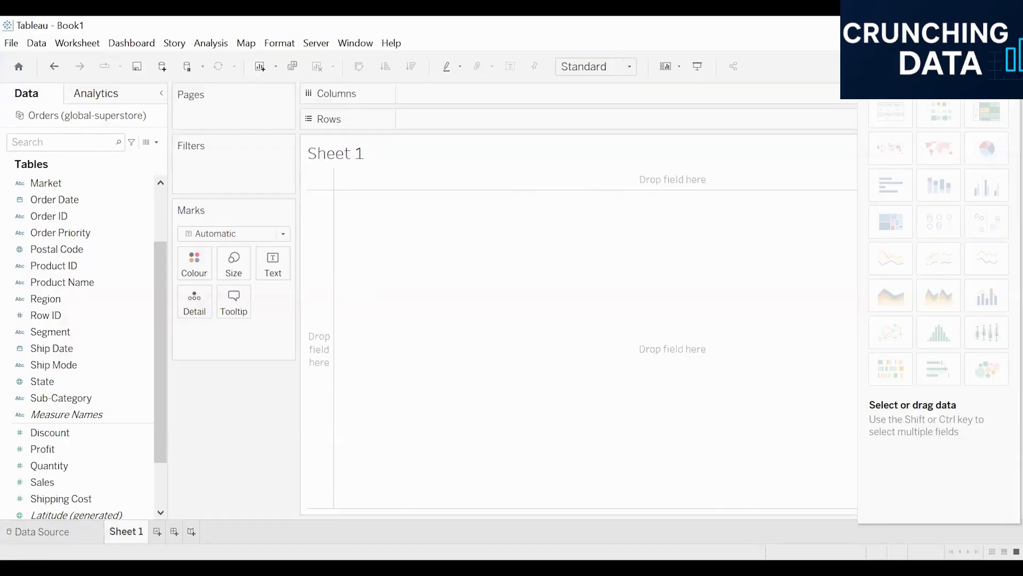
Try to edit the global-superstore connection so that it uses the EU market data file on the Desktop.
left_click(30, 535)
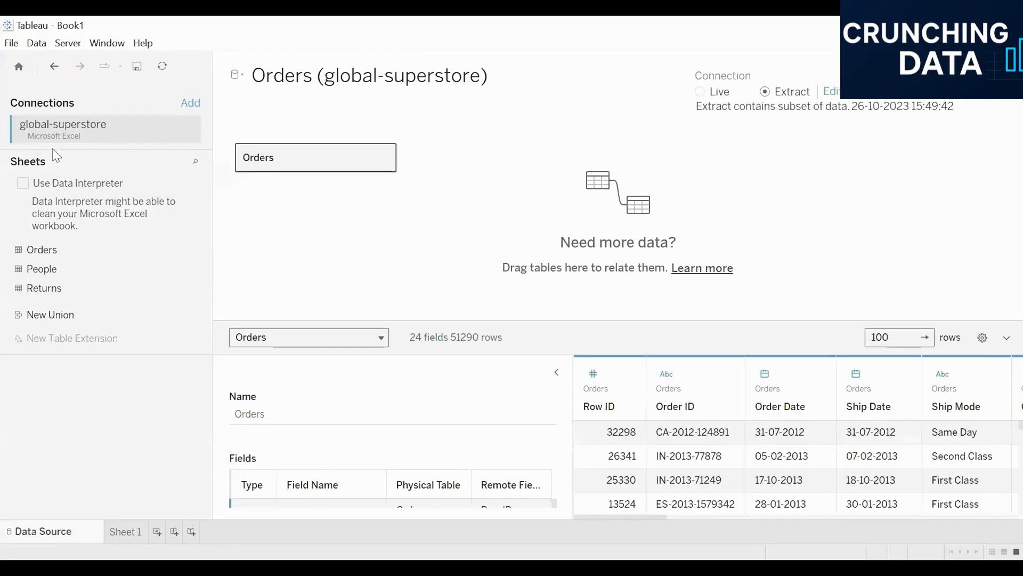
left_click(192, 129)
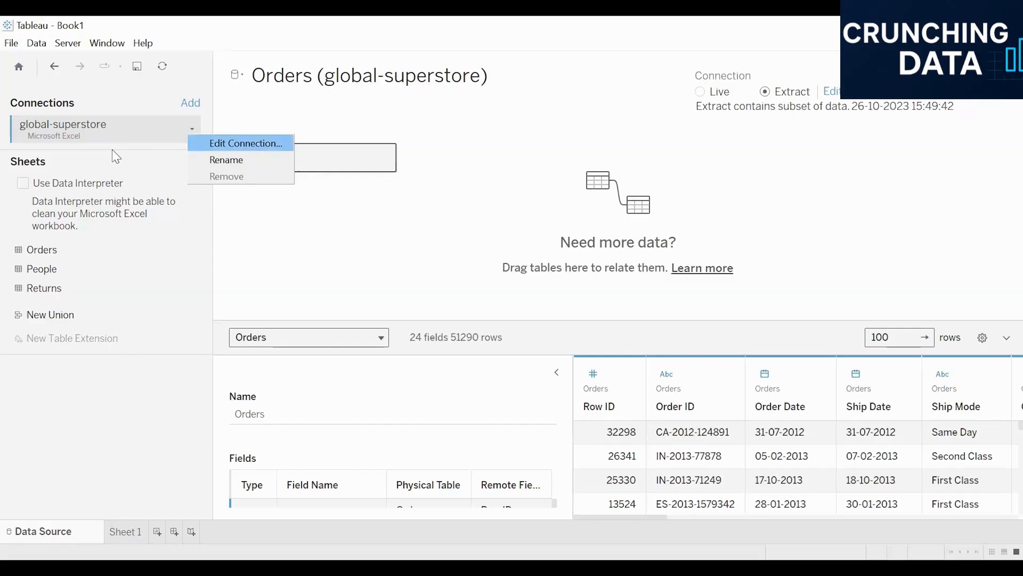
left_click(245, 143)
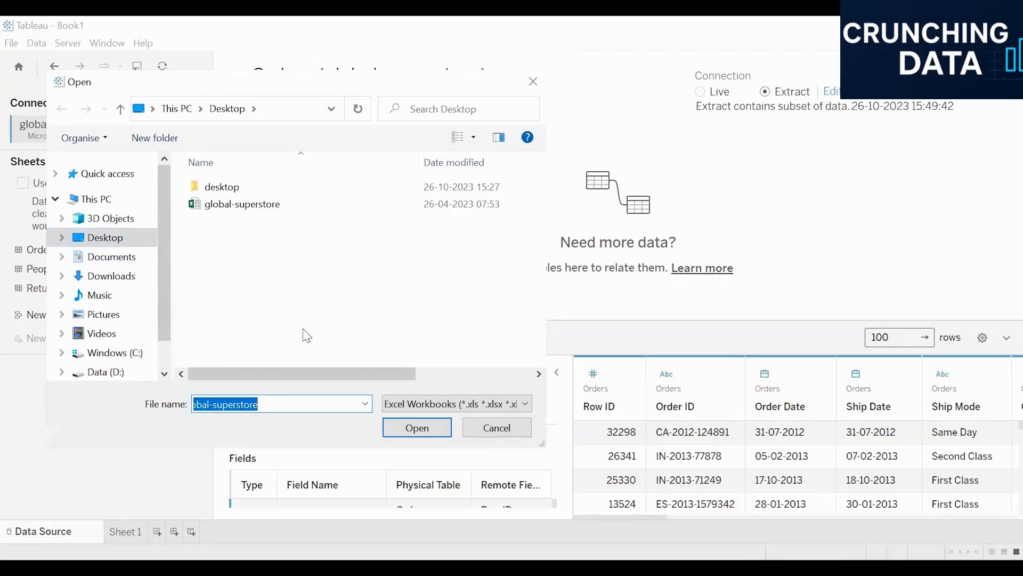
left_click(437, 403)
left_click(421, 429)
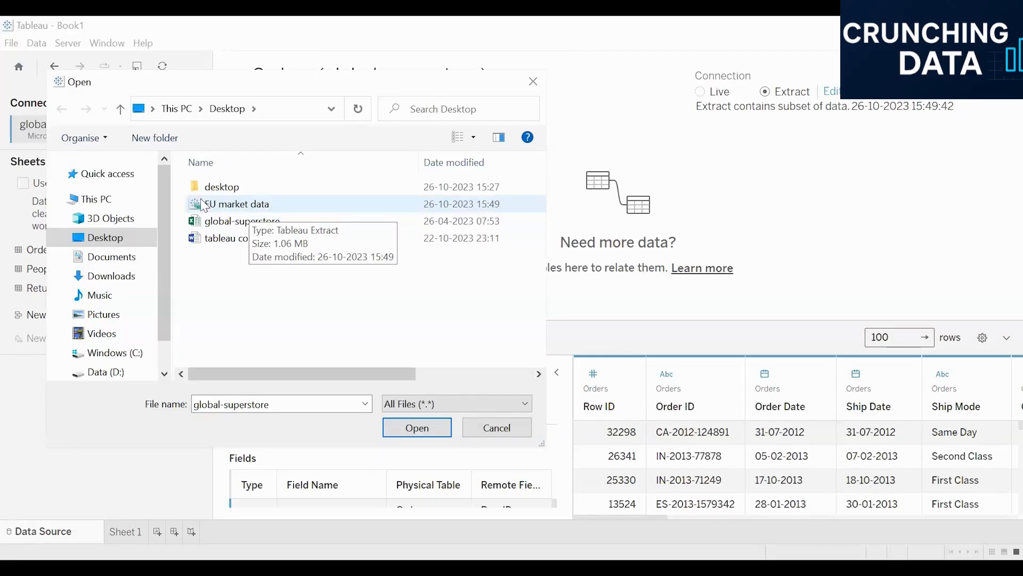
left_click(231, 208)
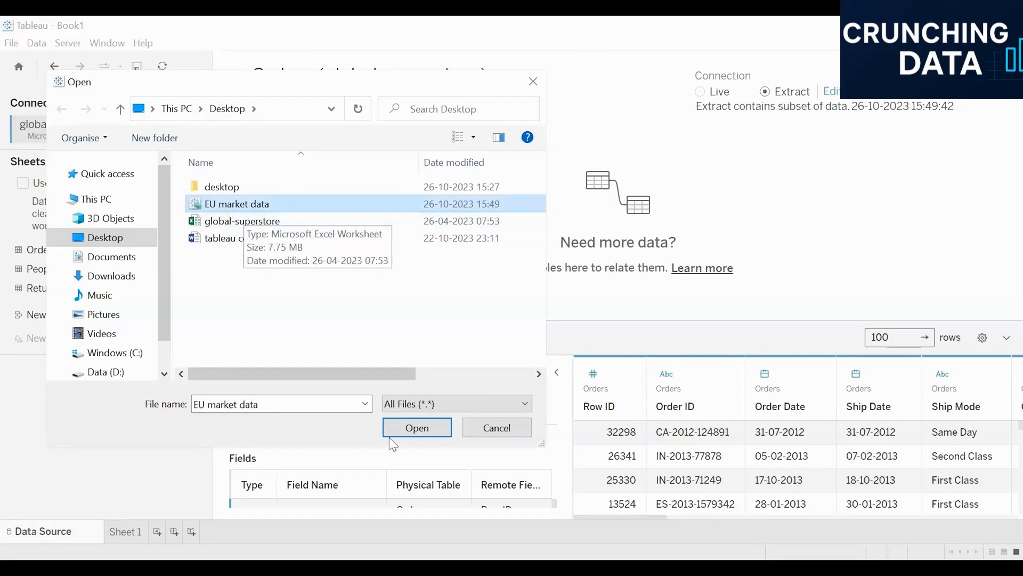
left_click(417, 428)
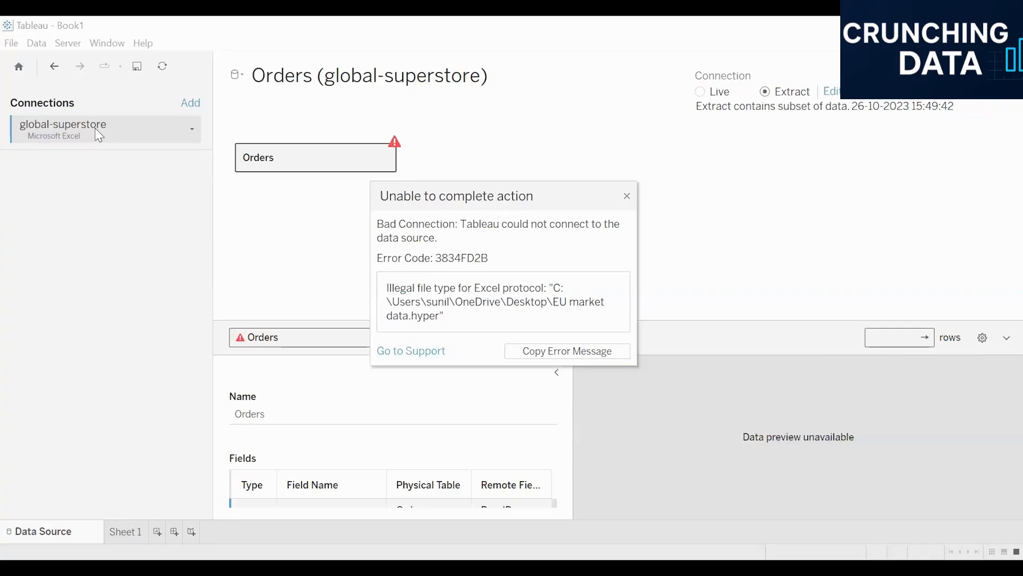
left_click(627, 196)
Open the saved "EU market data" extract file from the Desktop as a data source.
left_click(11, 45)
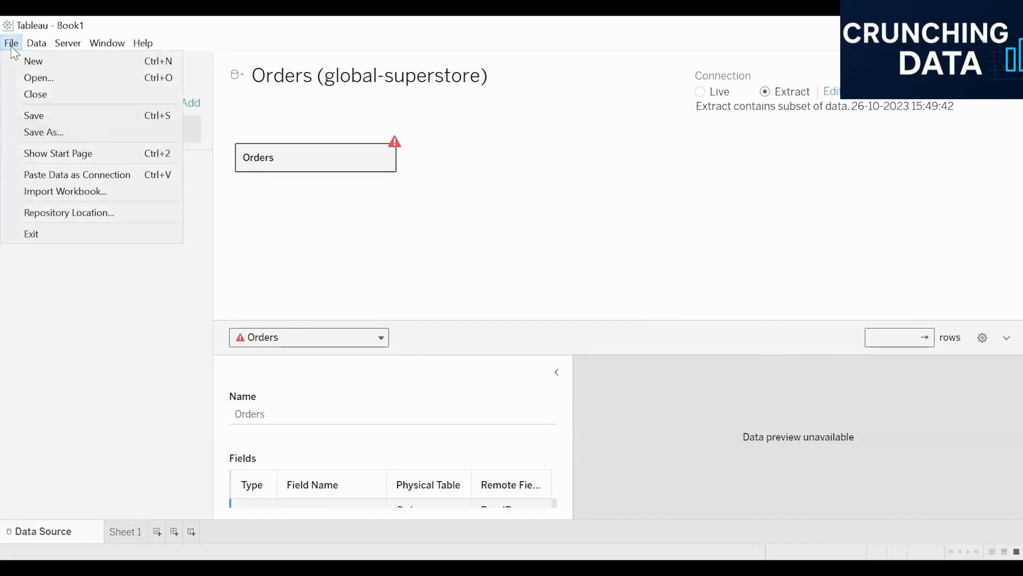
left_click(33, 78)
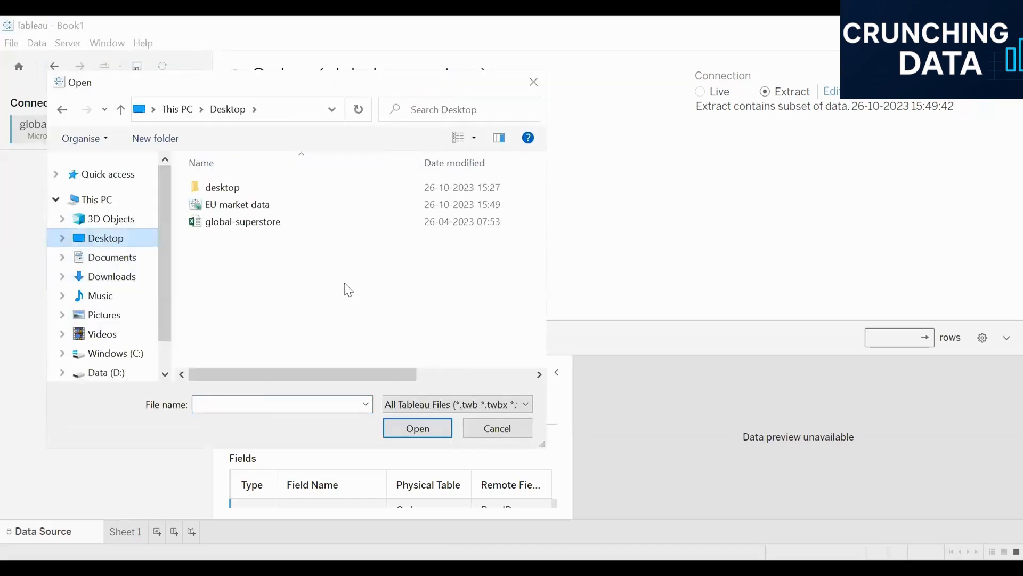
left_click(228, 210)
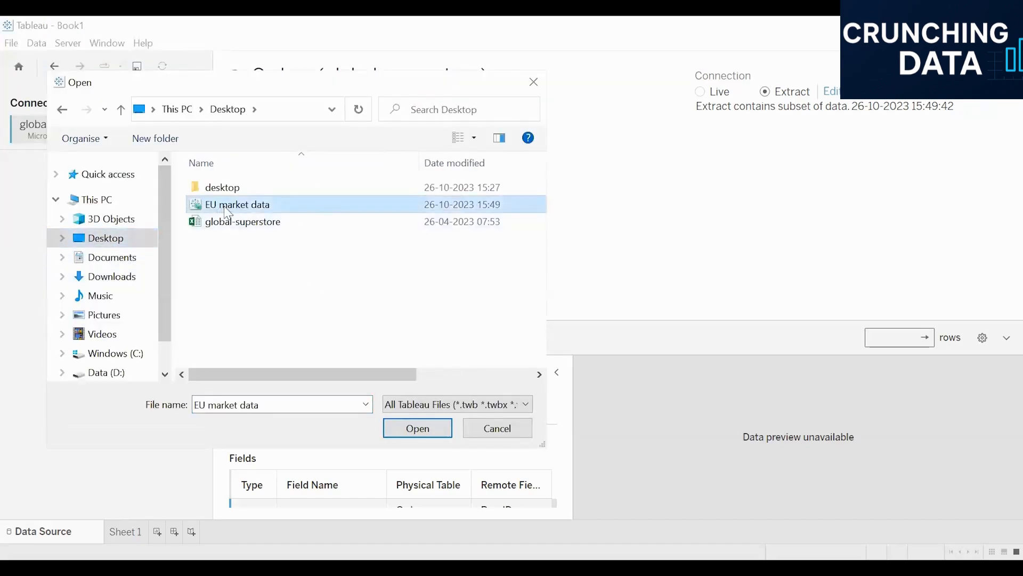
left_click(438, 427)
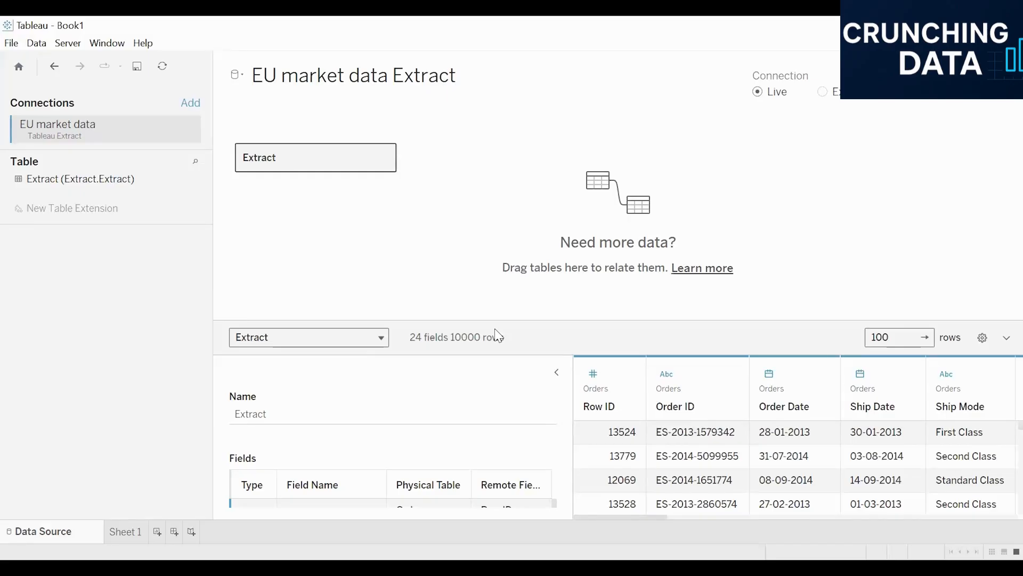
Build a text table on Sheet 1 from the EU market data extract, with Market in the rows and summed Sales as the values.
left_click(136, 533)
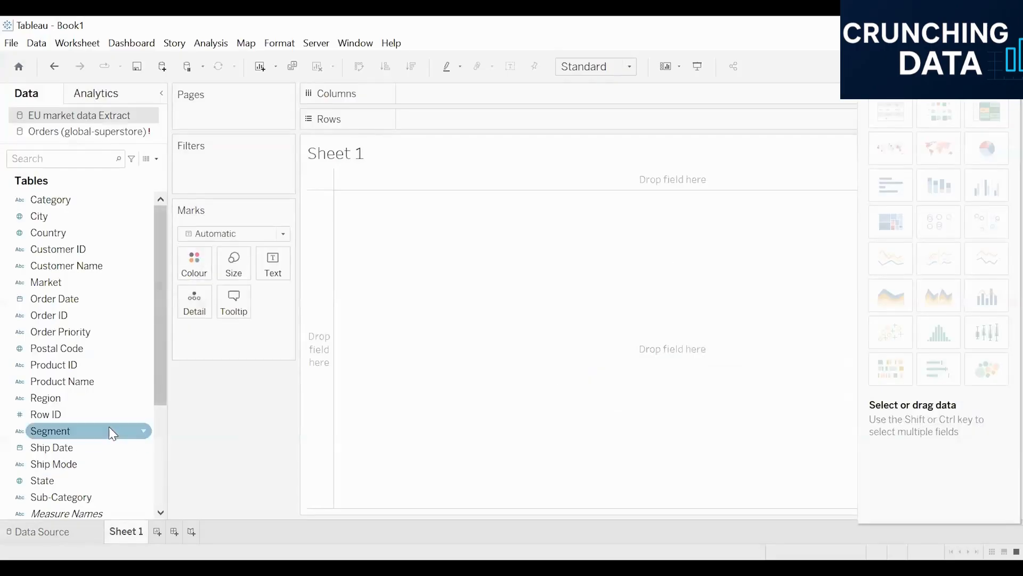
double_click(78, 284)
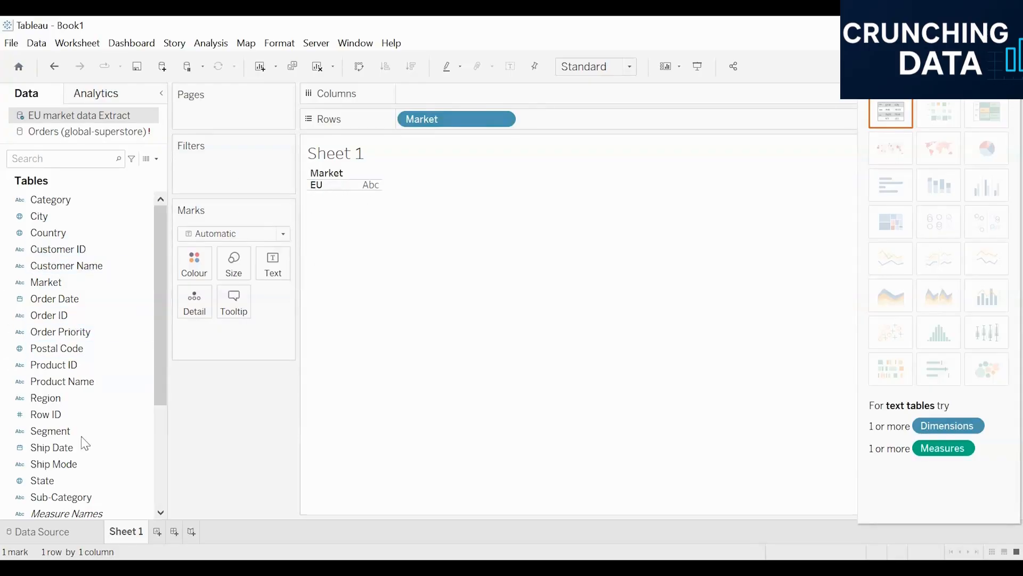
scroll(65, 422, "down", 3)
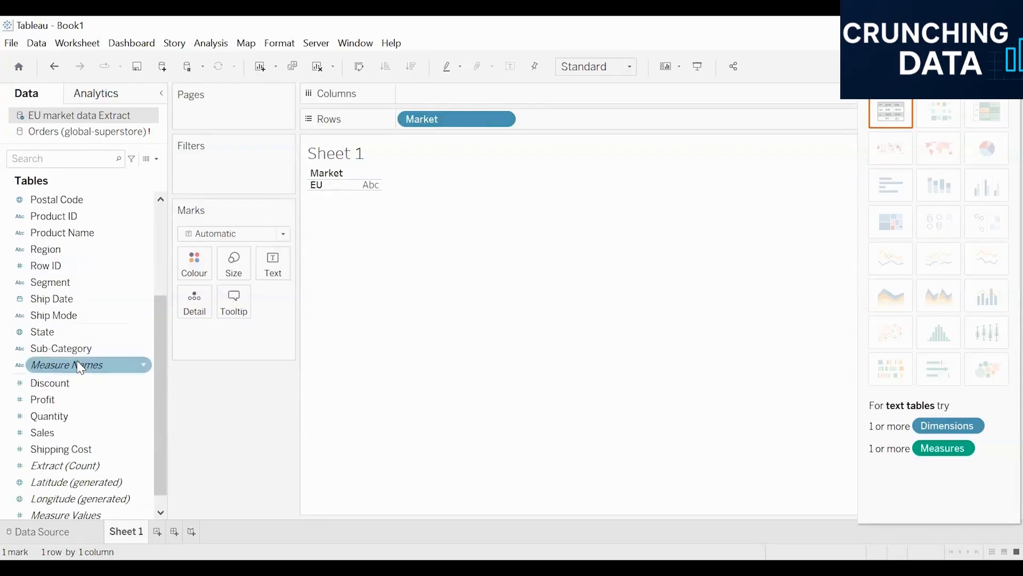
double_click(64, 433)
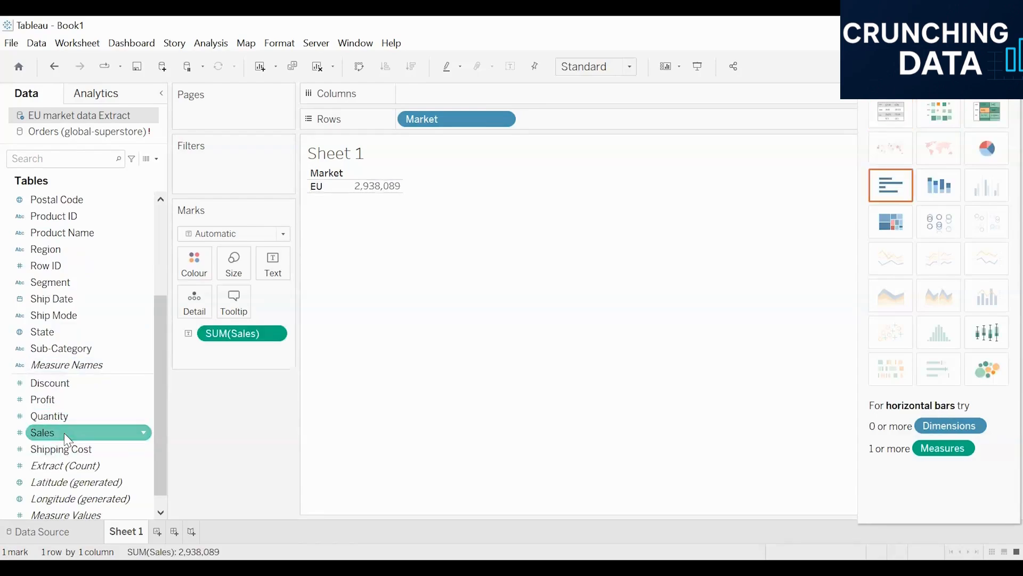
left_click(43, 252)
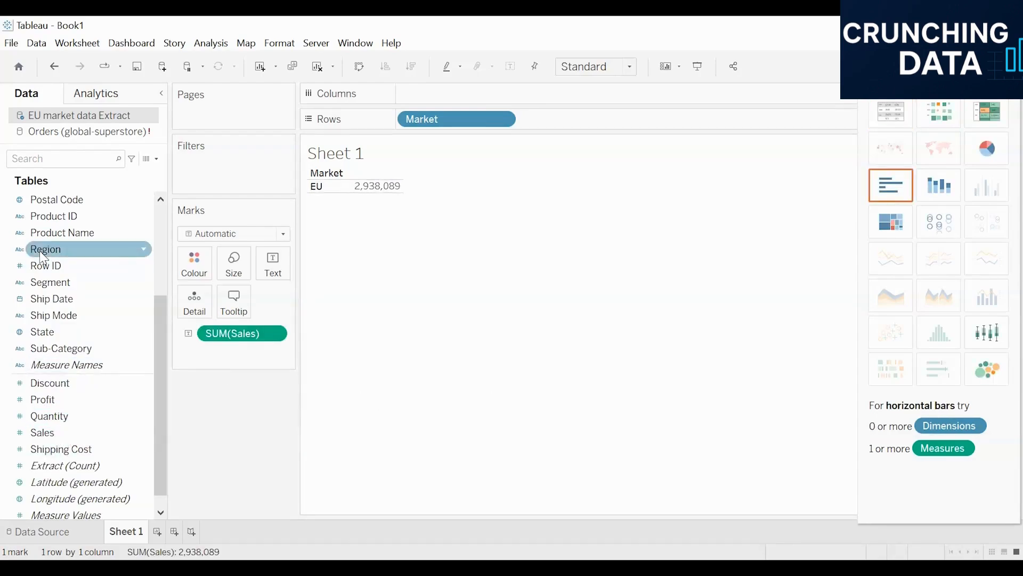